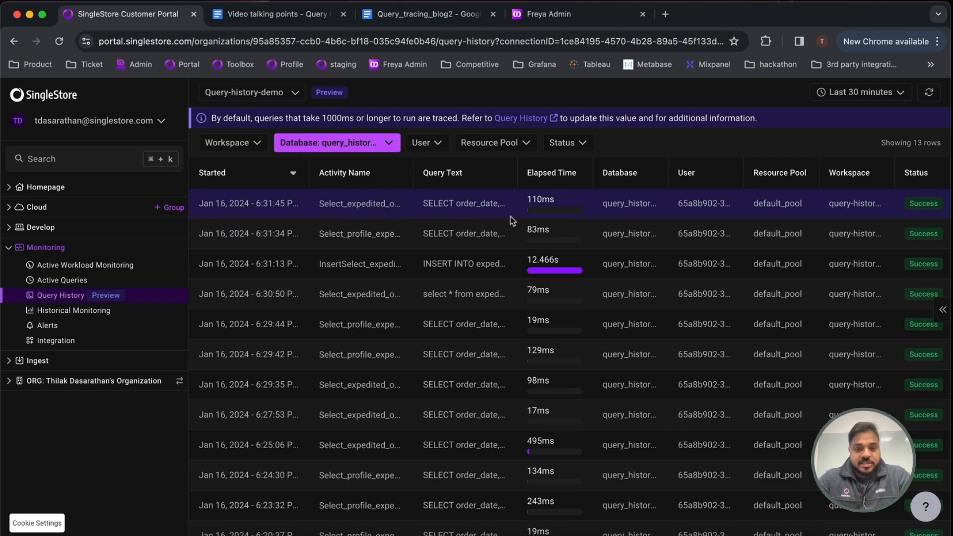
Step: Open the most recent Select_expedited_orders entry in the query history and examine its query text and elapsed time
left_click(472, 207)
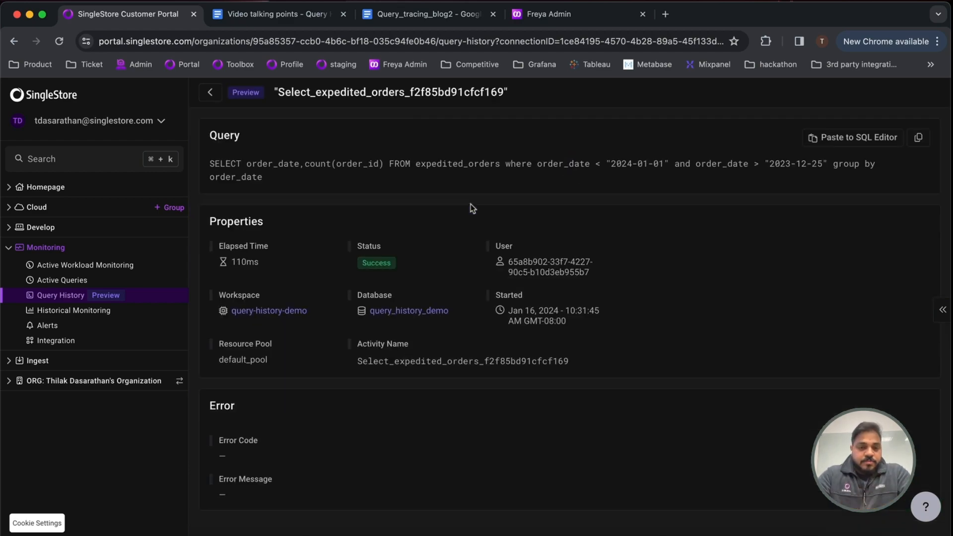
left_click_drag(382, 186, 206, 165)
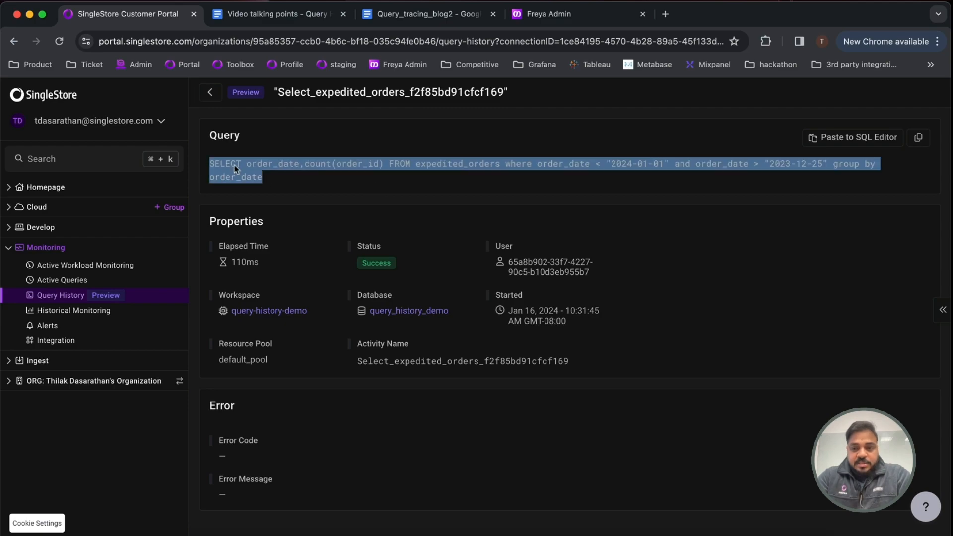
left_click(354, 183)
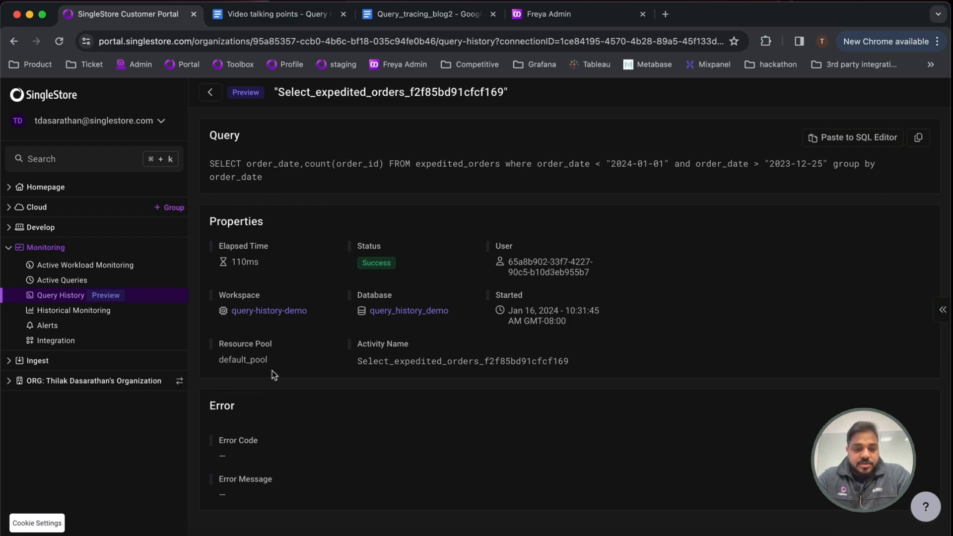
left_click_drag(229, 262, 268, 264)
left_click(270, 266)
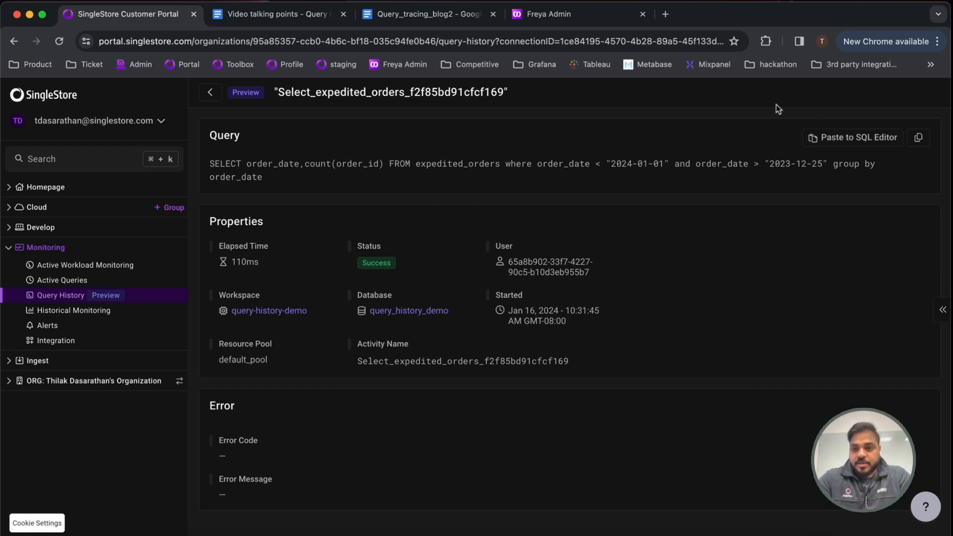
Step: Send the expedited_orders SELECT query to the SQL Editor and run a Visual Explain profile on it
left_click(828, 140)
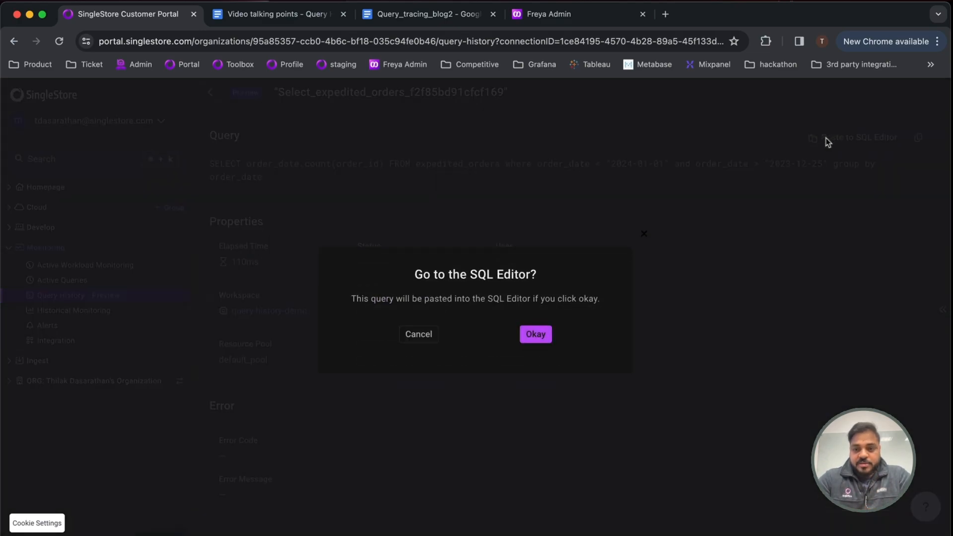
left_click(534, 333)
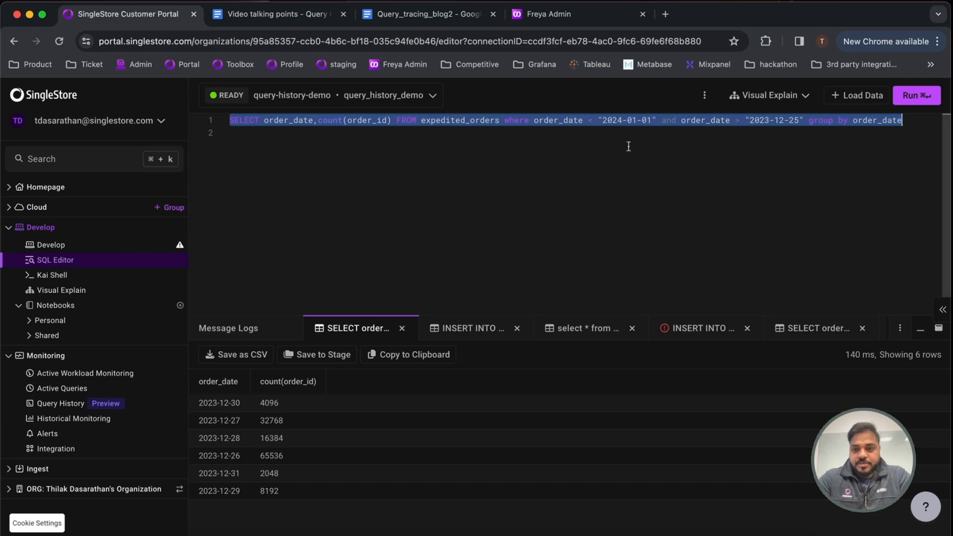
left_click(774, 95)
left_click(792, 142)
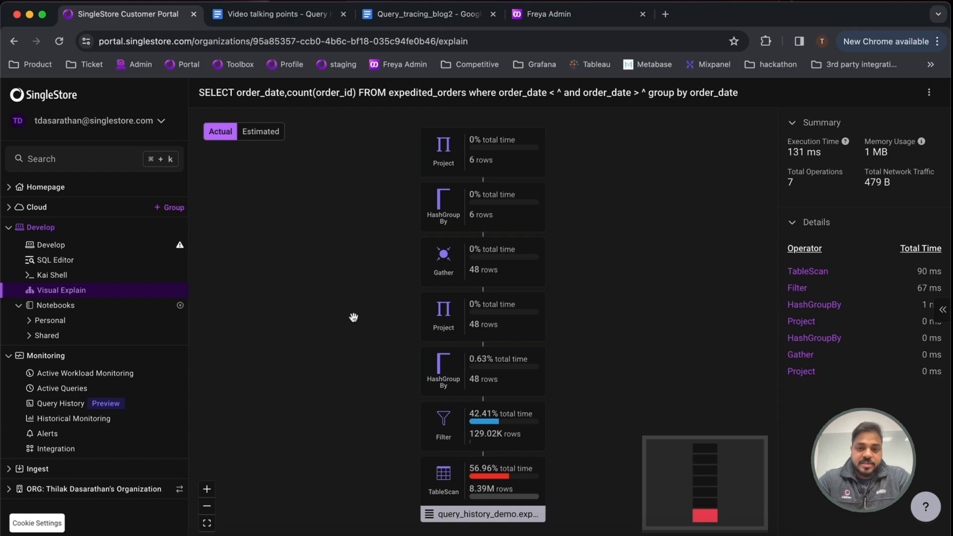
Step: In the SQL Editor, end the SELECT query with a semicolon and run "SHOW CREATE TABLE expedited_orders;" two lines below it
left_click(68, 261)
left_click(222, 158)
key("Return")
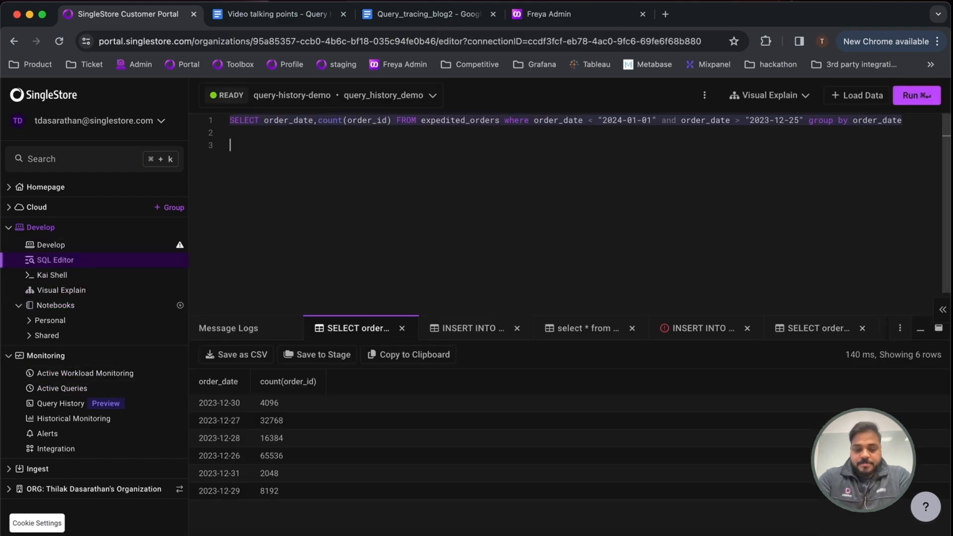
key("BackSpace")
key("Return")
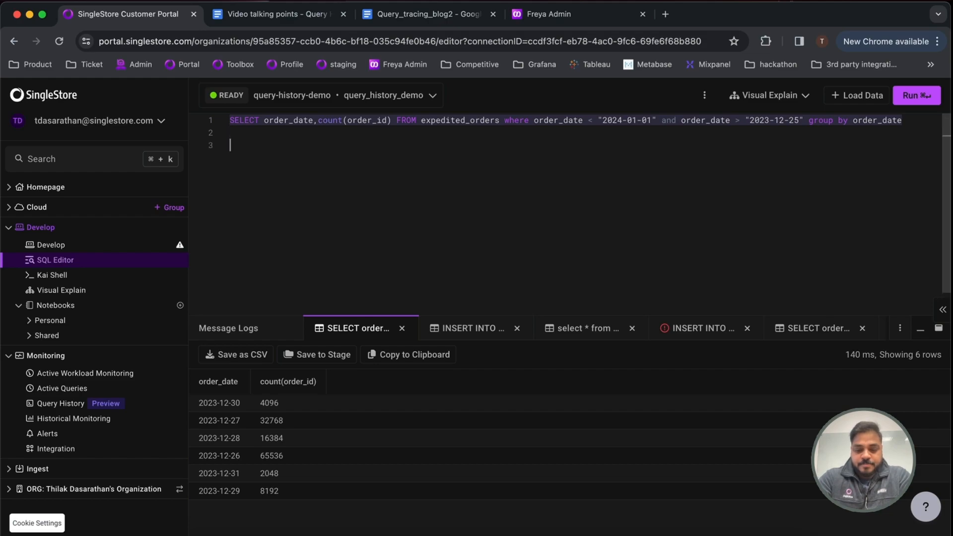
type("SHOW CR")
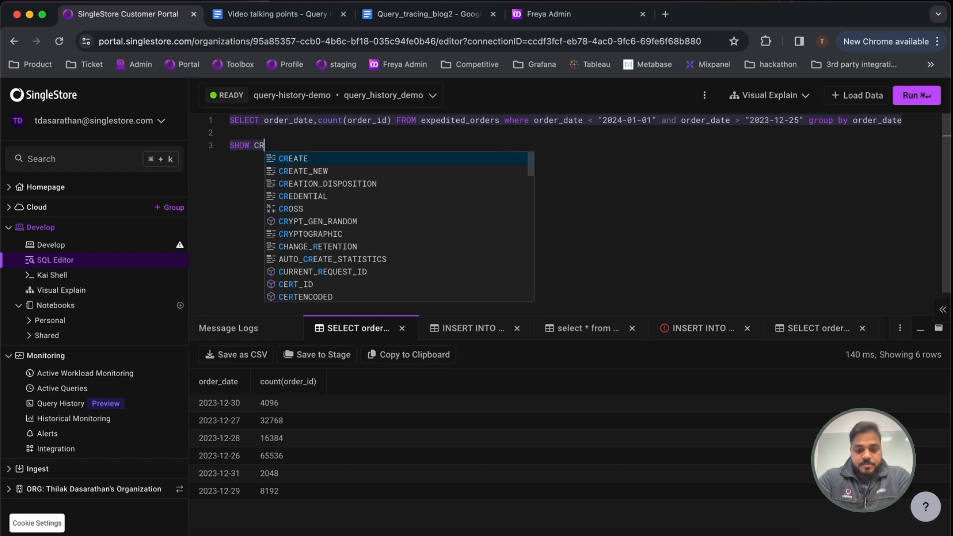
type("EATE TABLE ")
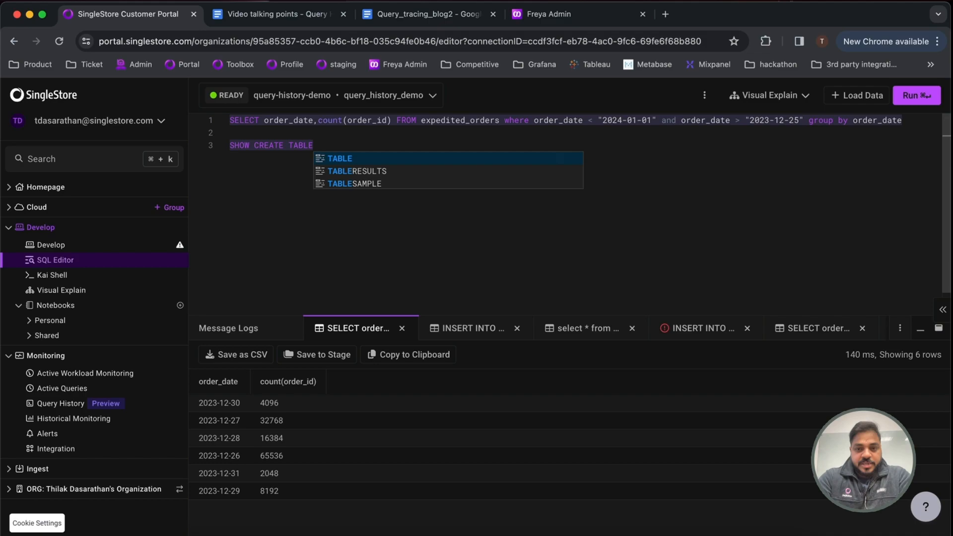
type("E")
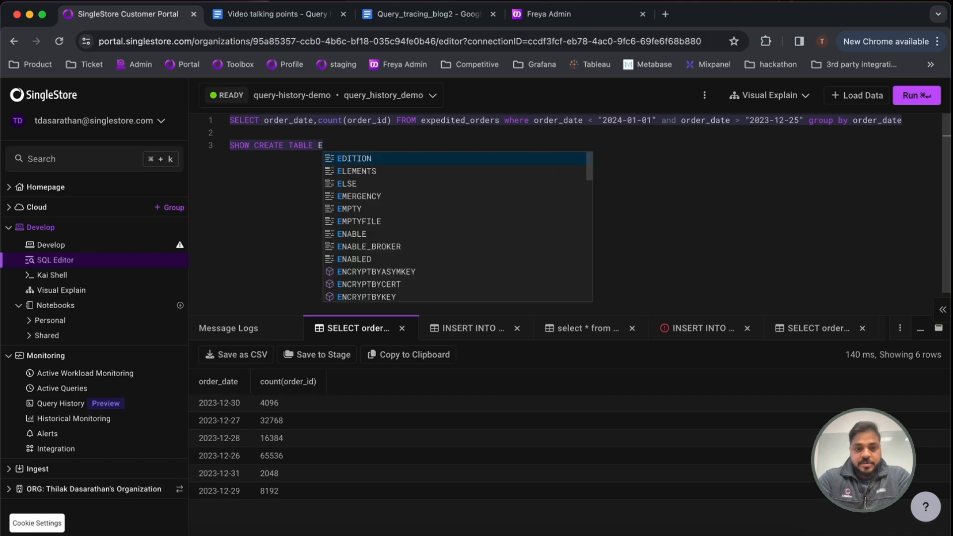
type("XPEDITED_ORDERS;")
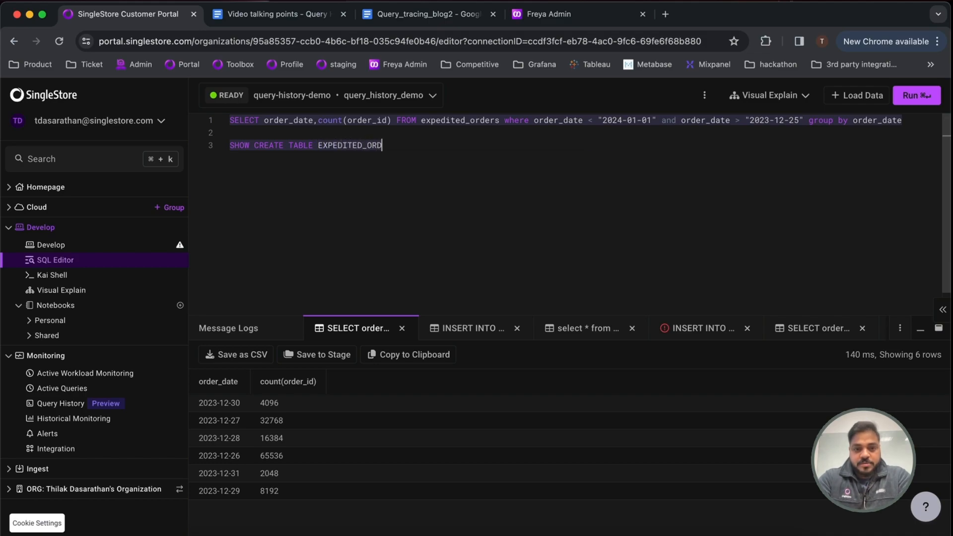
left_click(915, 122)
type(";")
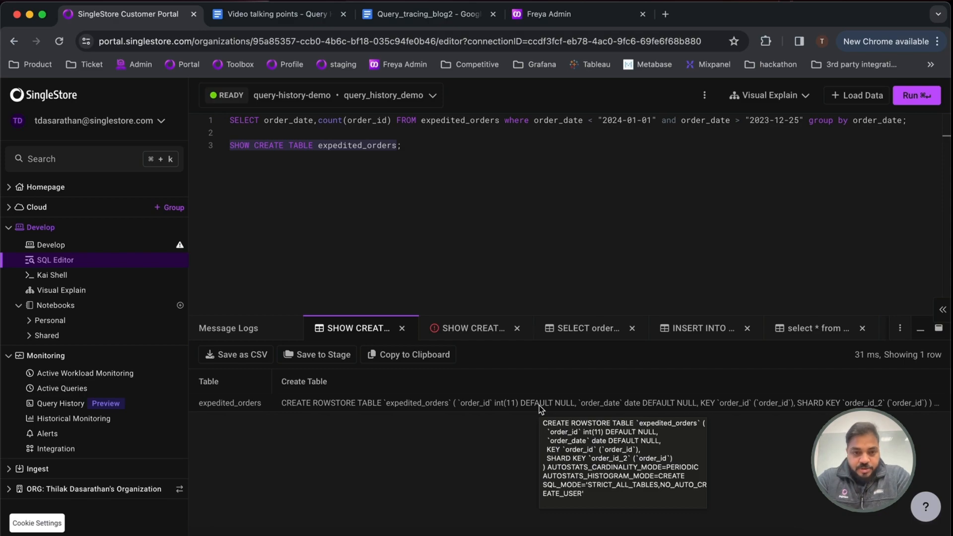
Step: Add and run the statement "CREATE INDEX date_index ON expedited_orders (order_date);" below the SHOW CREATE TABLE statement
left_click(521, 169)
key("Return")
key("Return")
type("CREATE INDEX date_index ON expedited_orders (order_date);")
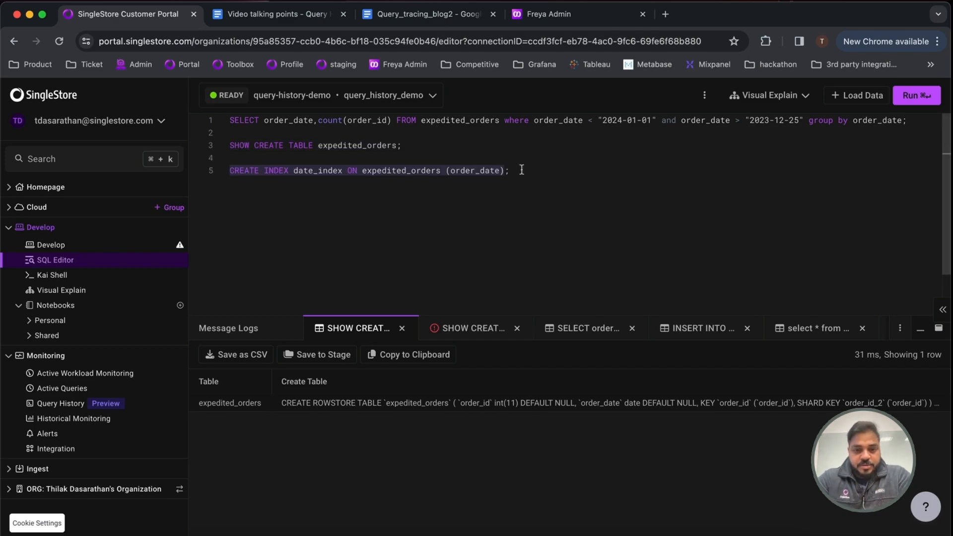
left_click(924, 99)
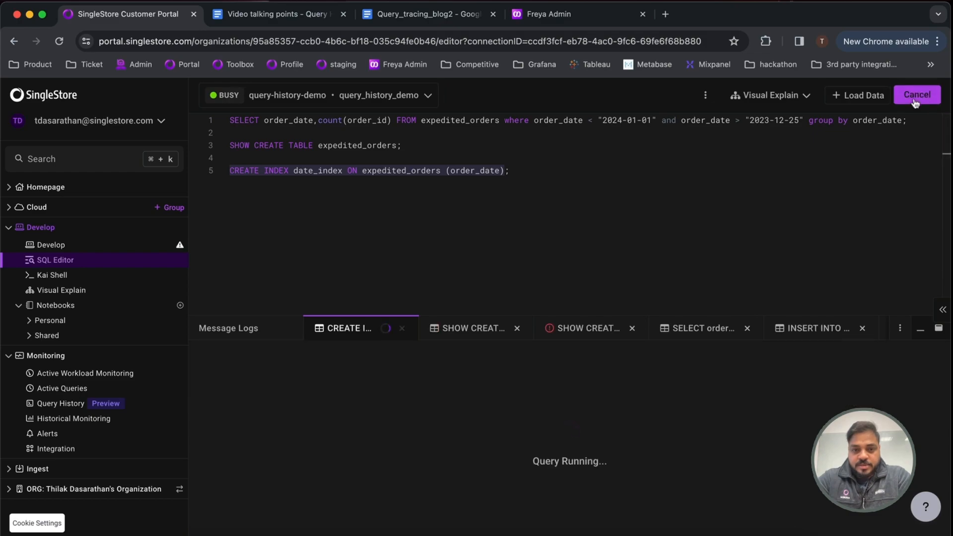
Step: Select the whole order_date SELECT query on line 1 and generate a new Visual Explain profile for it
left_click(510, 120)
triple_click(510, 120)
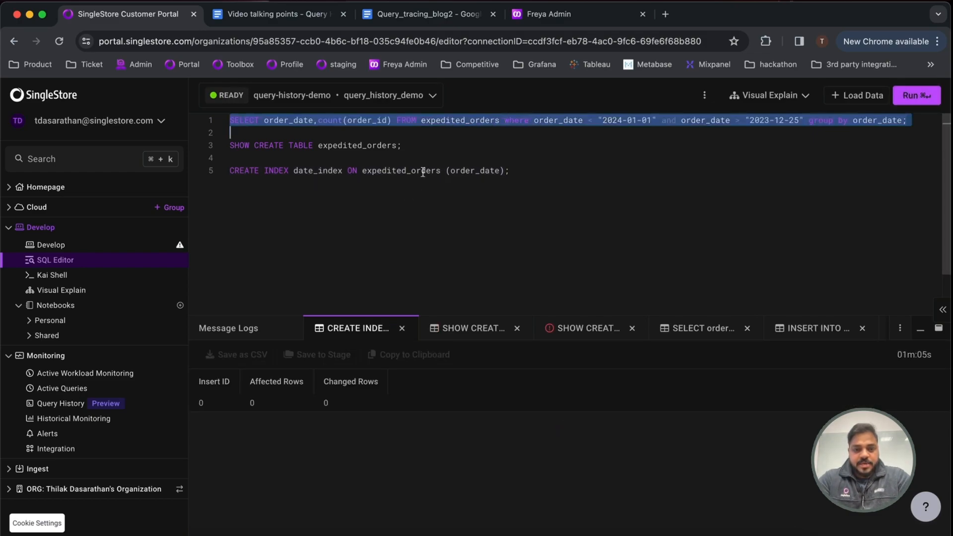
left_click(780, 96)
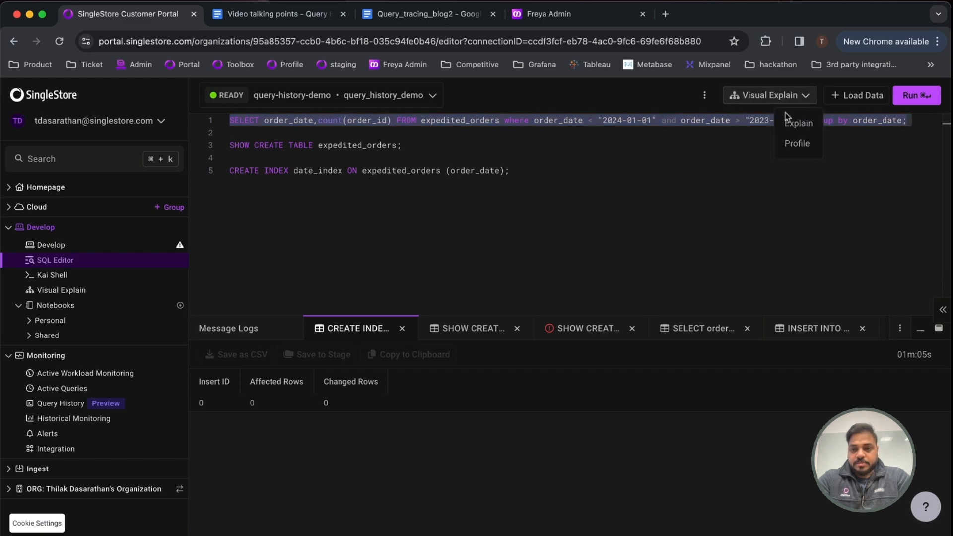
left_click(793, 145)
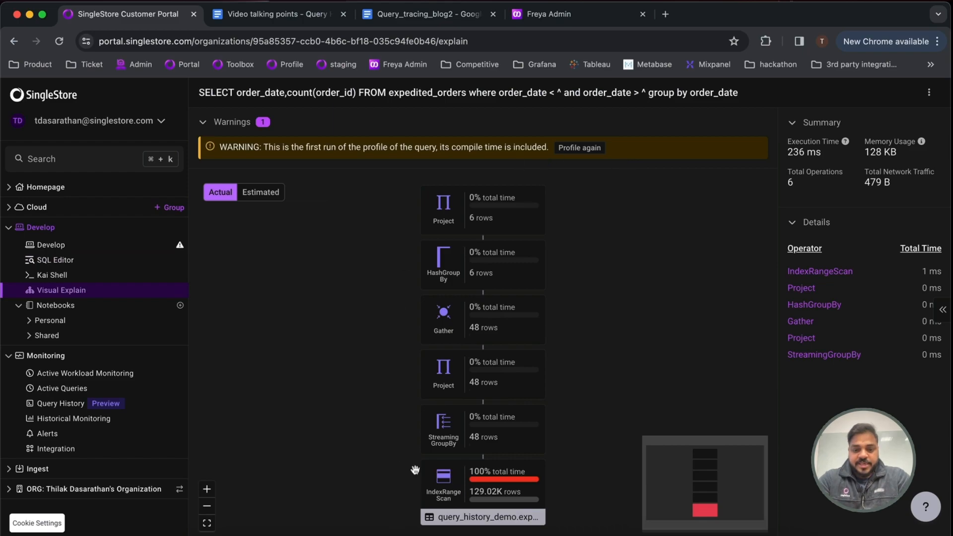
Step: Profile the query again so compile time is excluded, and check the execution time in the summary
left_click_drag(786, 152, 832, 157)
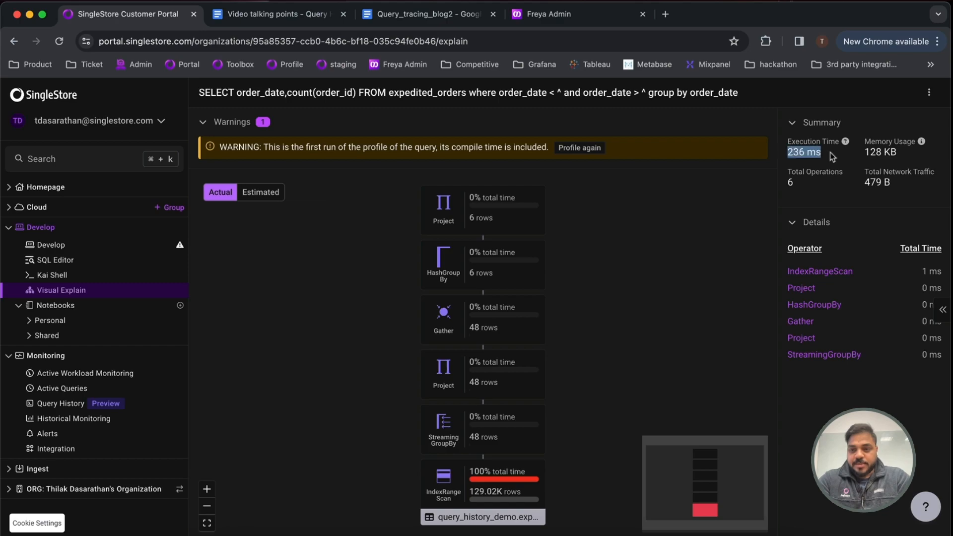
left_click(576, 148)
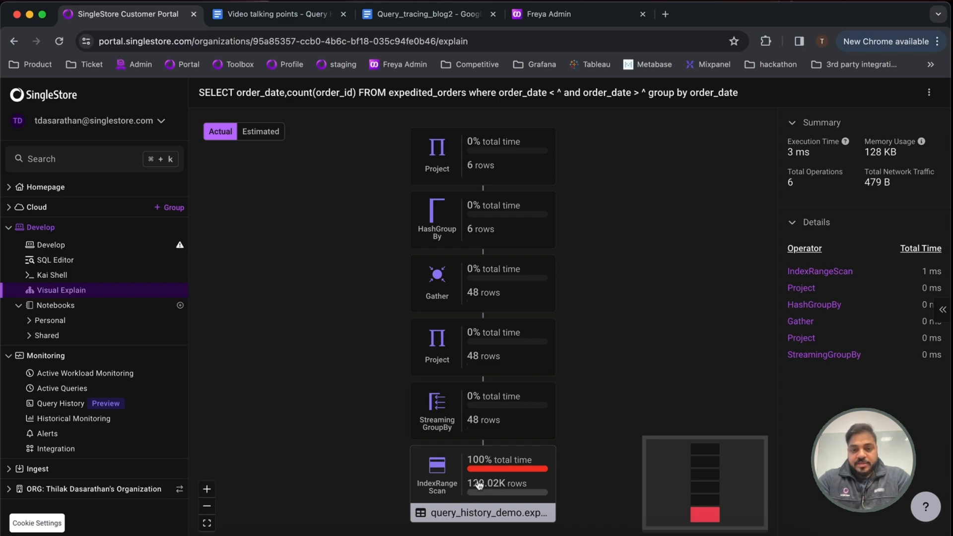
left_click_drag(814, 152, 789, 153)
left_click(789, 153)
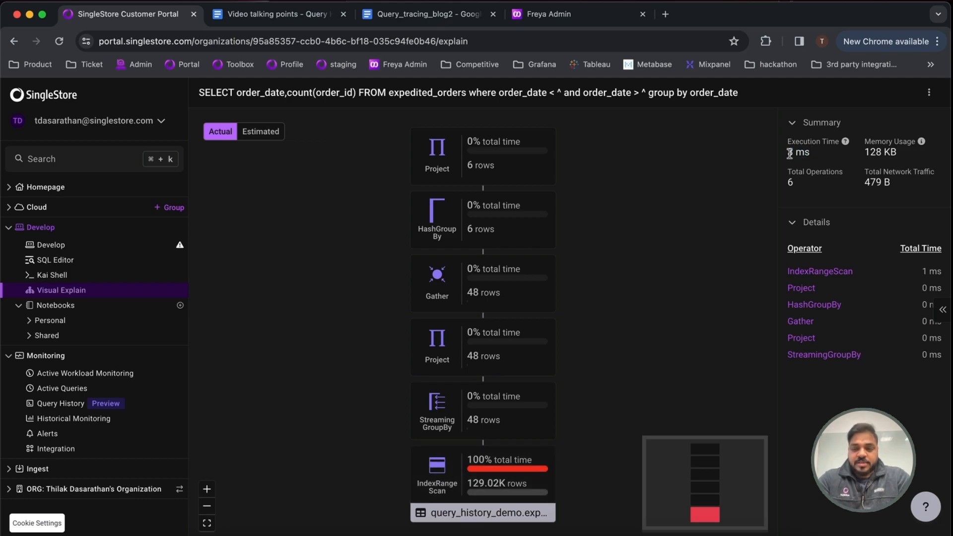